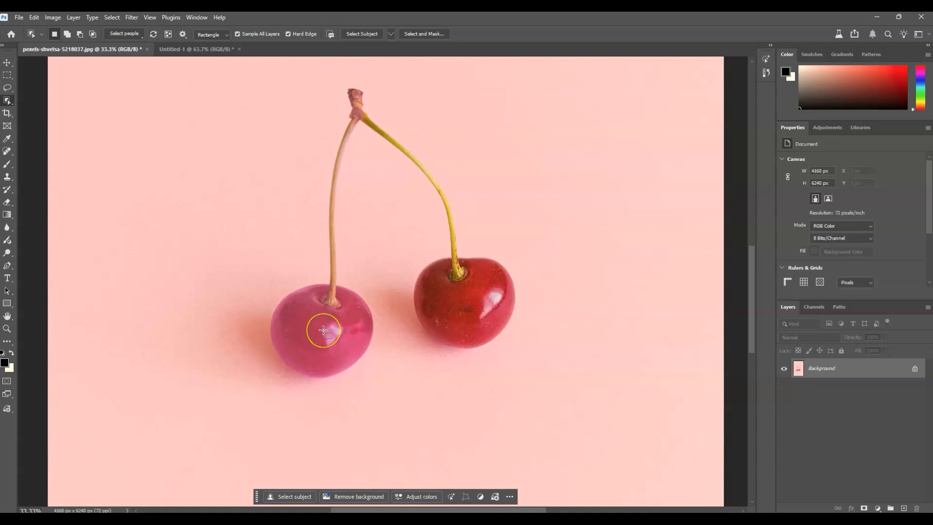
# - Select the left cherry together with its stem using the Object Selection tool
pyautogui.click(329, 307)
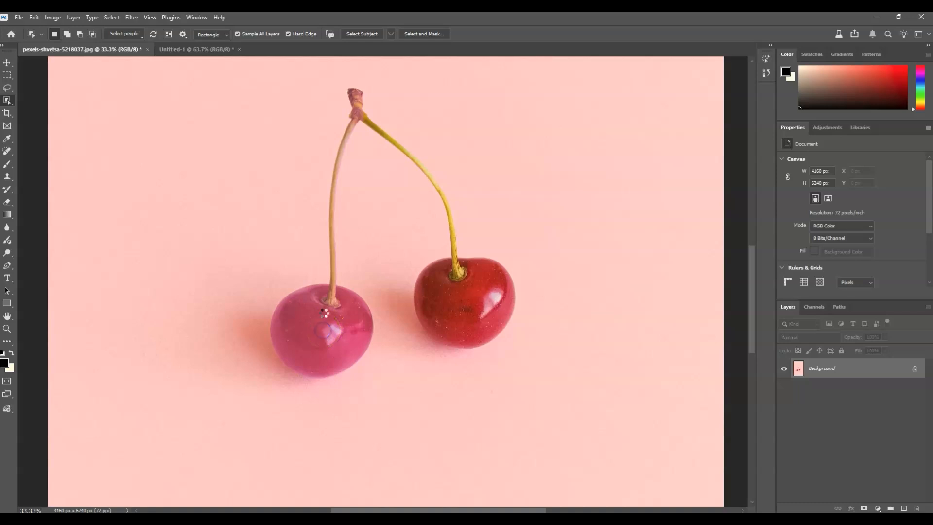
pyautogui.click(357, 155)
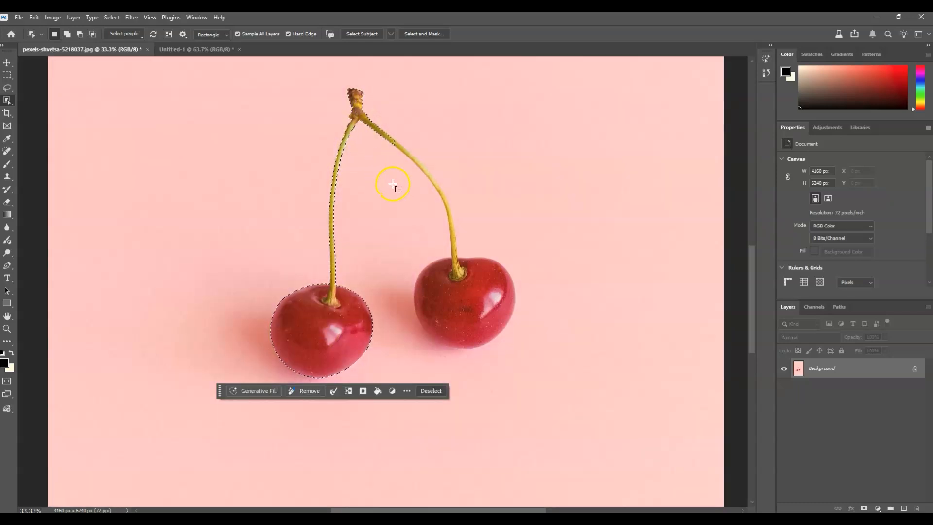
pyautogui.click(366, 115)
# - Subtract the piece of the right cherry's stem from the selection with the Lasso tool
pyautogui.click(7, 88)
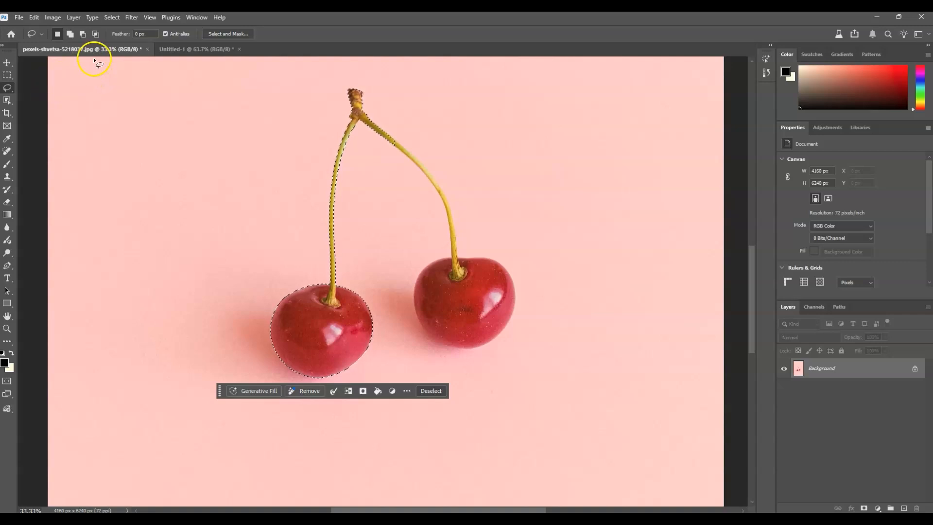
pyautogui.click(83, 34)
pyautogui.click(82, 34)
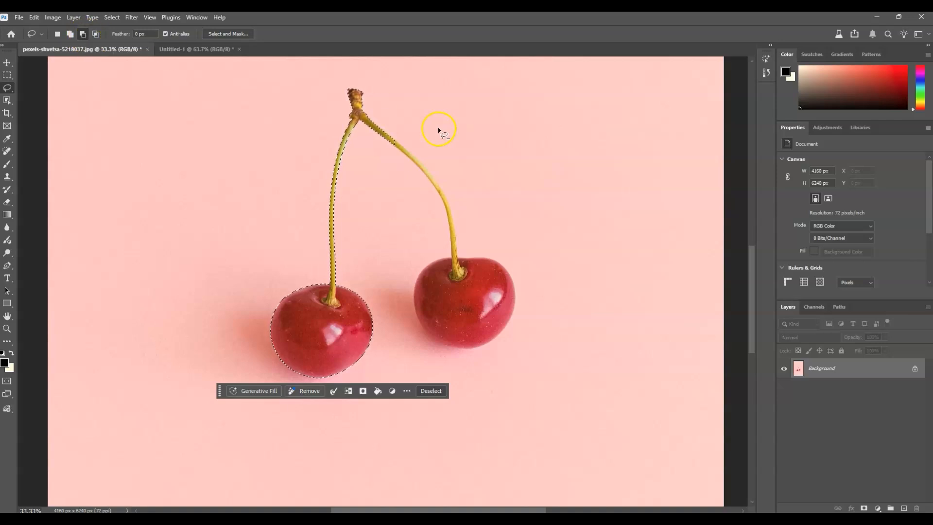
pyautogui.moveTo(358, 121)
pyautogui.mouseDown()
pyautogui.moveTo(399, 123)
pyautogui.moveTo(401, 150)
pyautogui.moveTo(376, 155)
pyautogui.moveTo(358, 121)
pyautogui.mouseUp()
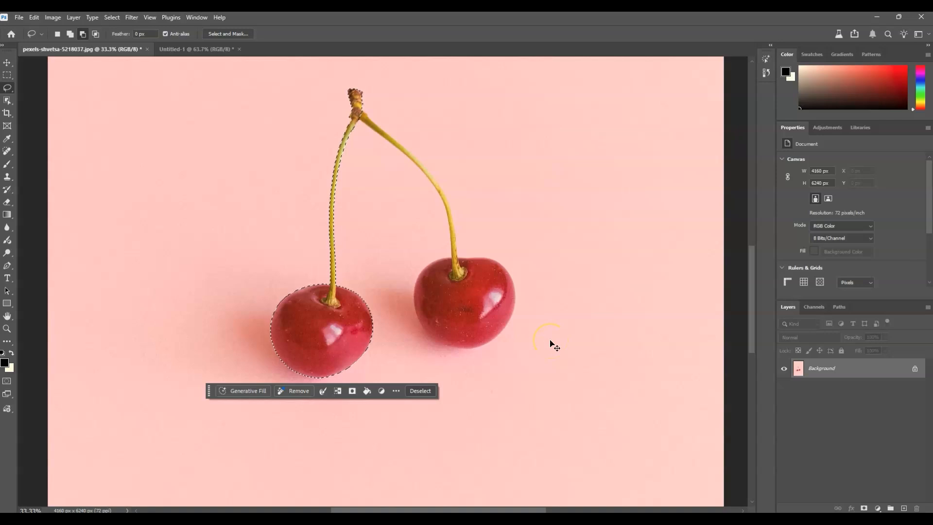
# - Copy the selected left cherry and stem to a new layer
pyautogui.hotkey('ctrl', 'j')
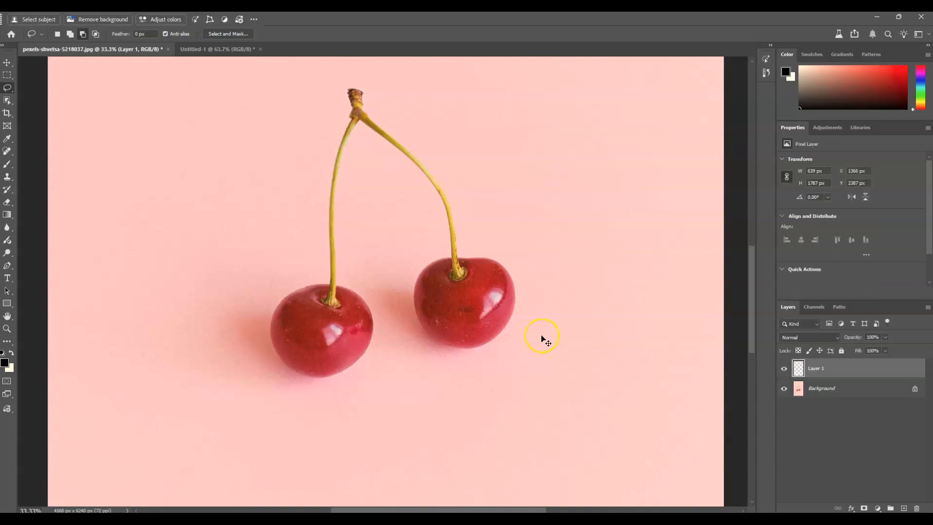
pyautogui.click(829, 424)
pyautogui.click(836, 375)
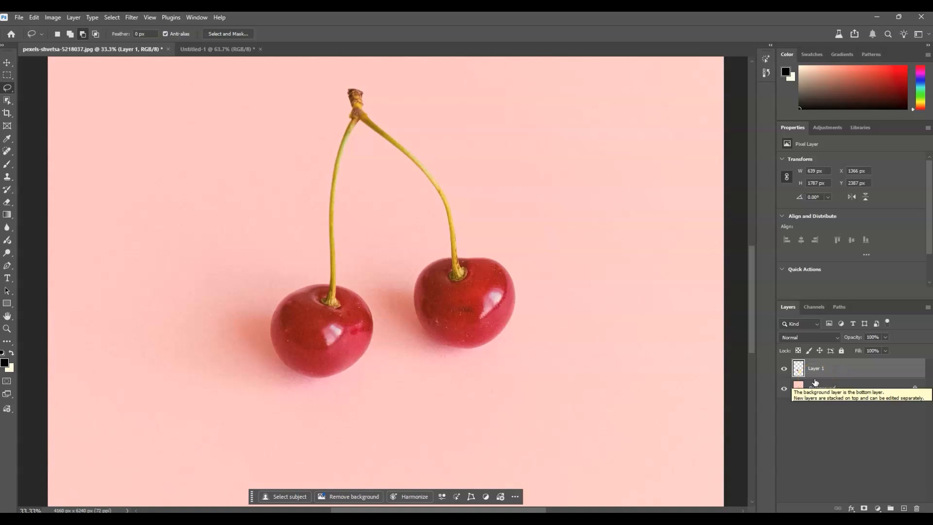
# - Bring the cut-out cherry layer into the Untitled-1 document and place it over the ice cube
pyautogui.press('v')
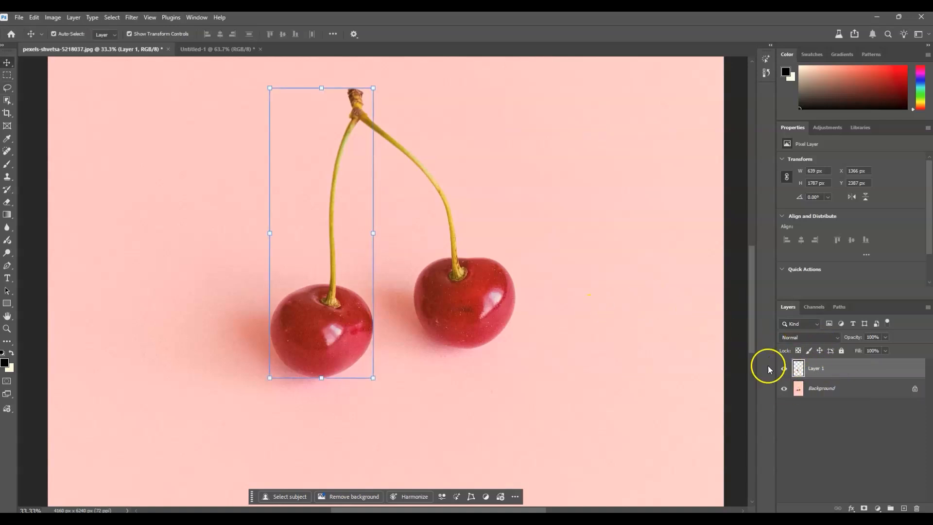
pyautogui.moveTo(322, 270); pyautogui.dragTo(429, 260)
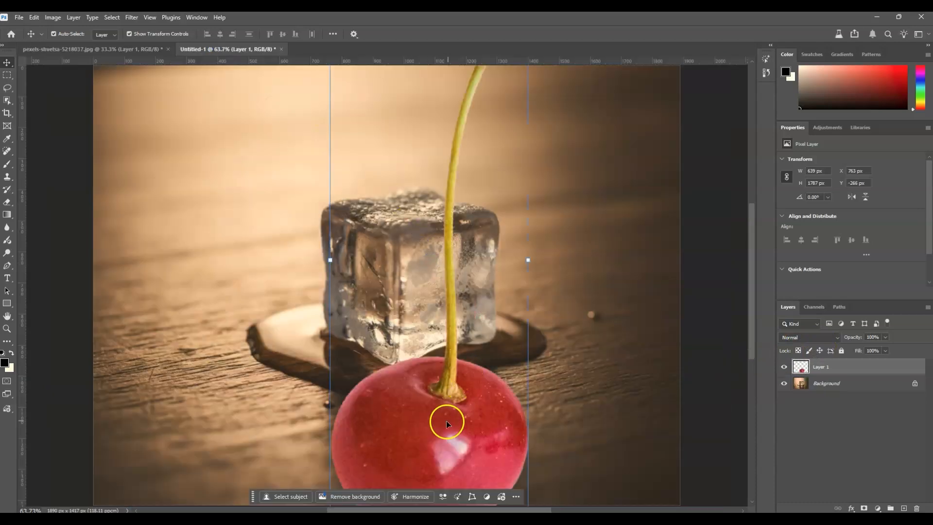
pyautogui.moveTo(445, 442); pyautogui.dragTo(448, 325)
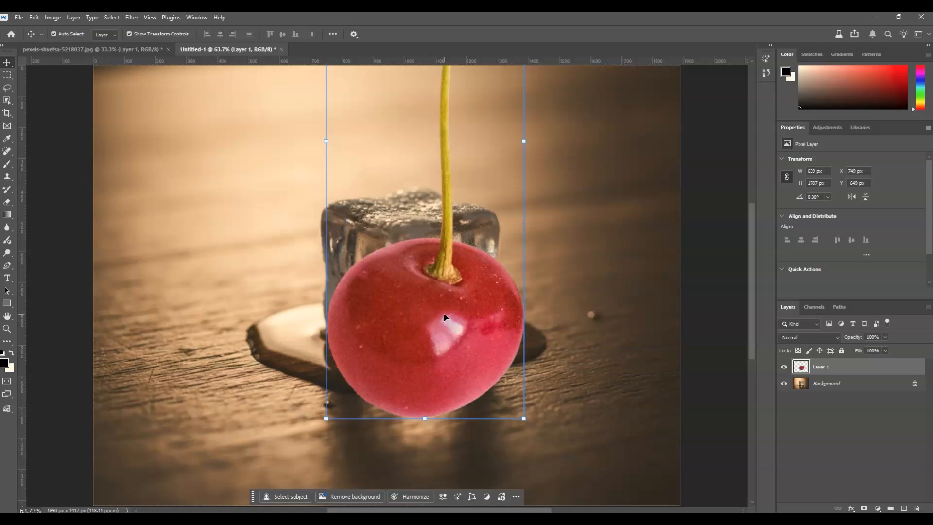
# - Scale the cherry proportionally to about 56% and position it within the upper part of the ice cube
pyautogui.hotkey('ctrl', 't')
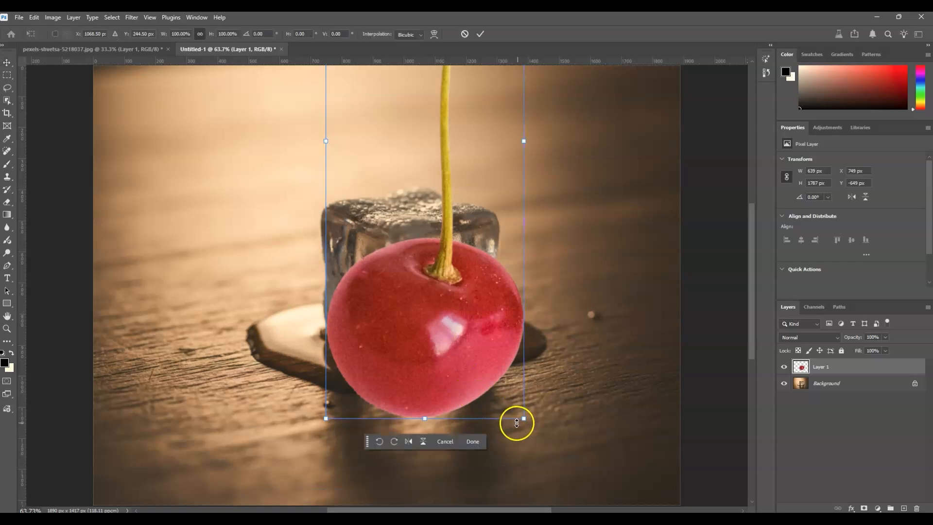
pyautogui.moveTo(524, 416); pyautogui.dragTo(412, 178)
pyautogui.moveTo(393, 122); pyautogui.dragTo(429, 251)
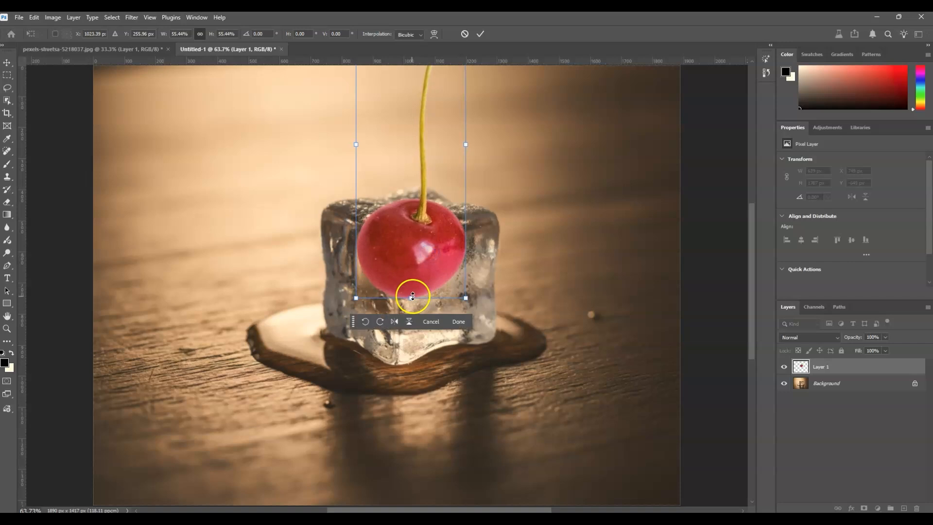
pyautogui.moveTo(412, 296); pyautogui.dragTo(413, 301)
pyautogui.click(415, 283)
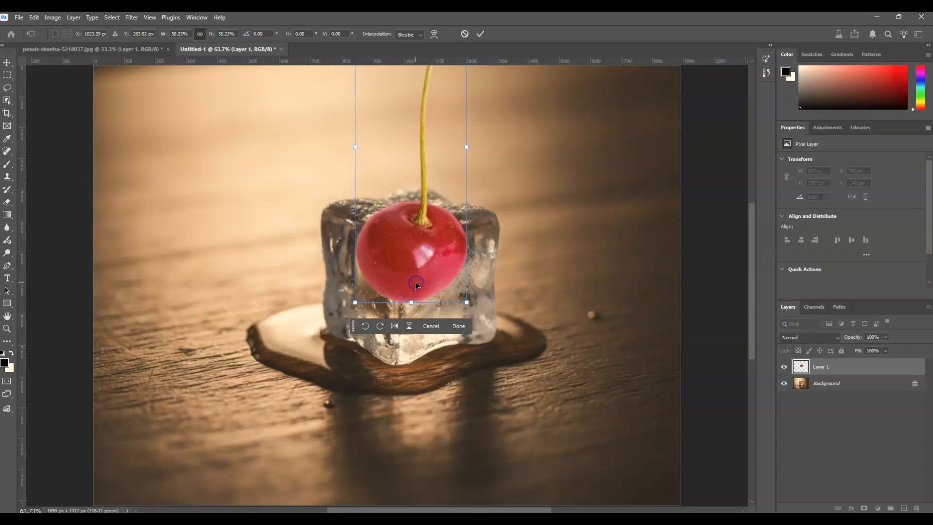
pyautogui.doubleClick(421, 281)
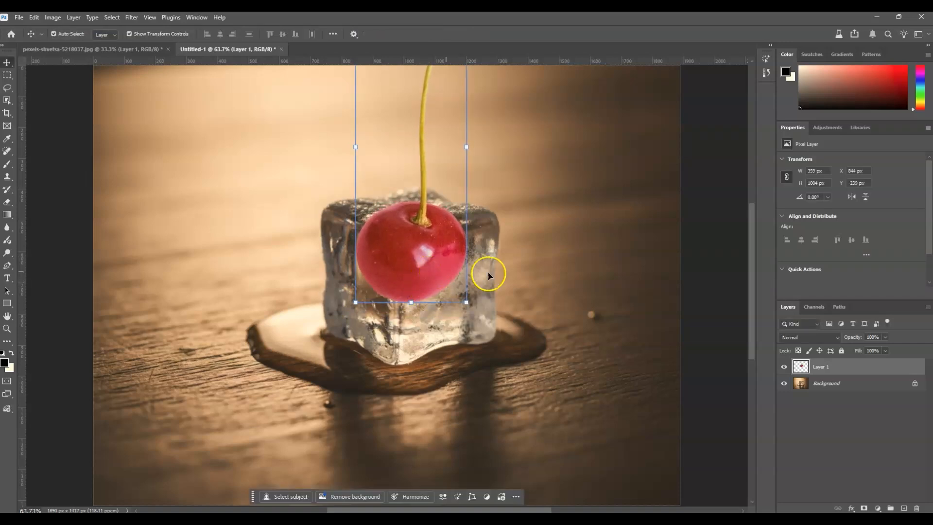
pyautogui.click(810, 414)
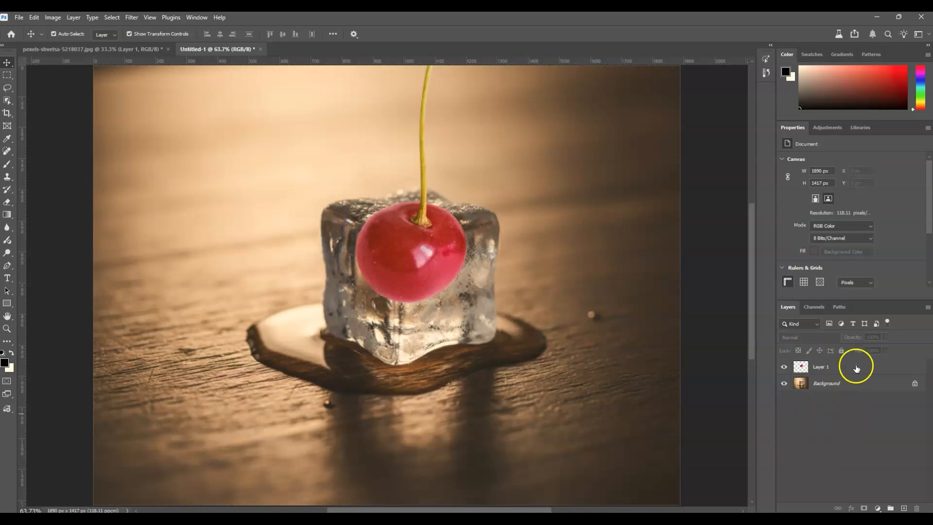
# - Duplicate the cherry layer and hide the copy
pyautogui.click(842, 372)
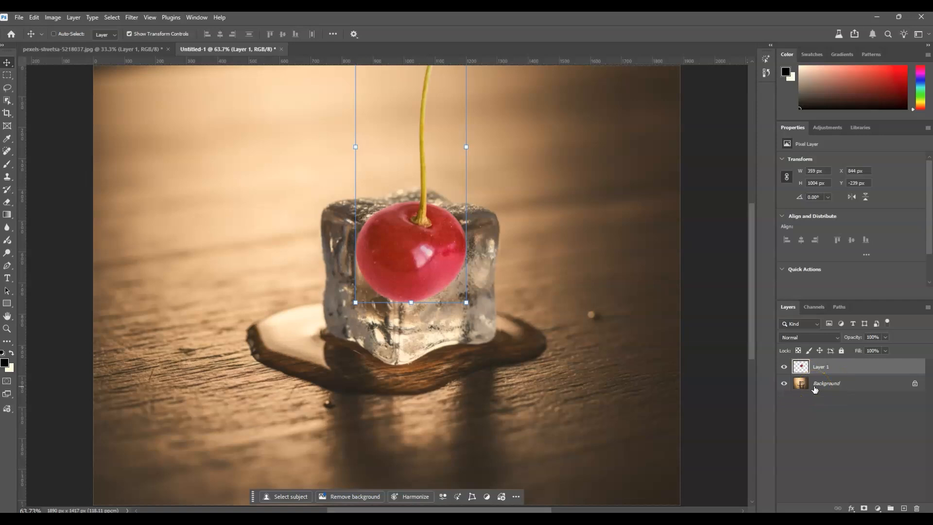
pyautogui.hotkey('ctrl', 'j')
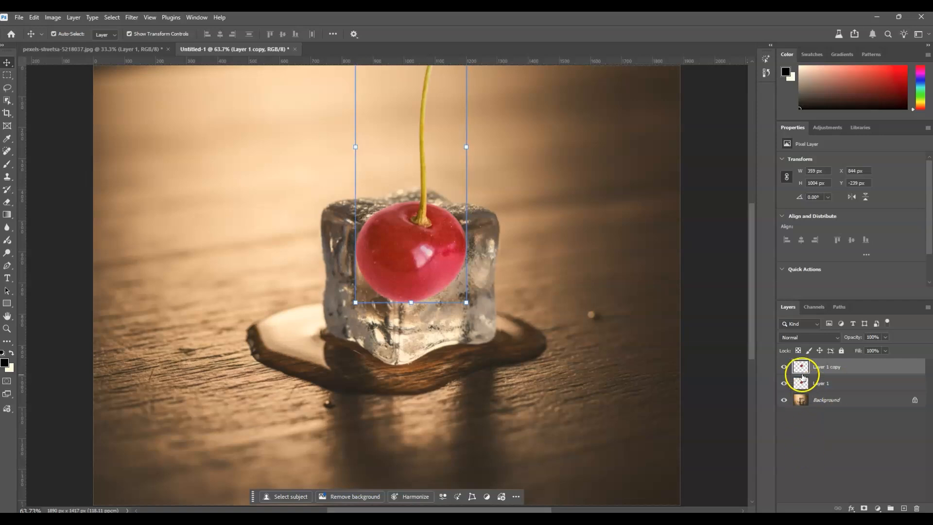
pyautogui.click(783, 367)
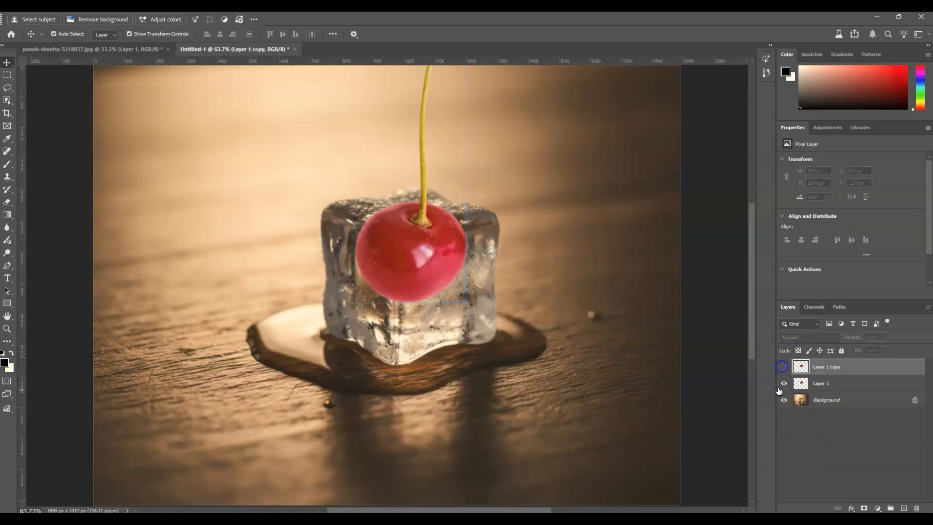
pyautogui.click(839, 446)
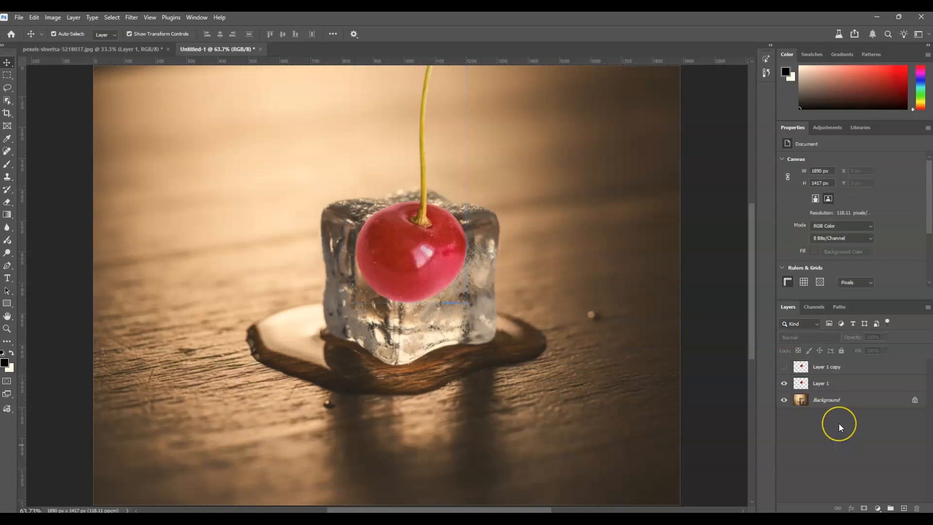
# - Blend Layer 1 into the ice with Blend If, splitting the Underlying Layer's white slider to 127 / 225
pyautogui.click(422, 247)
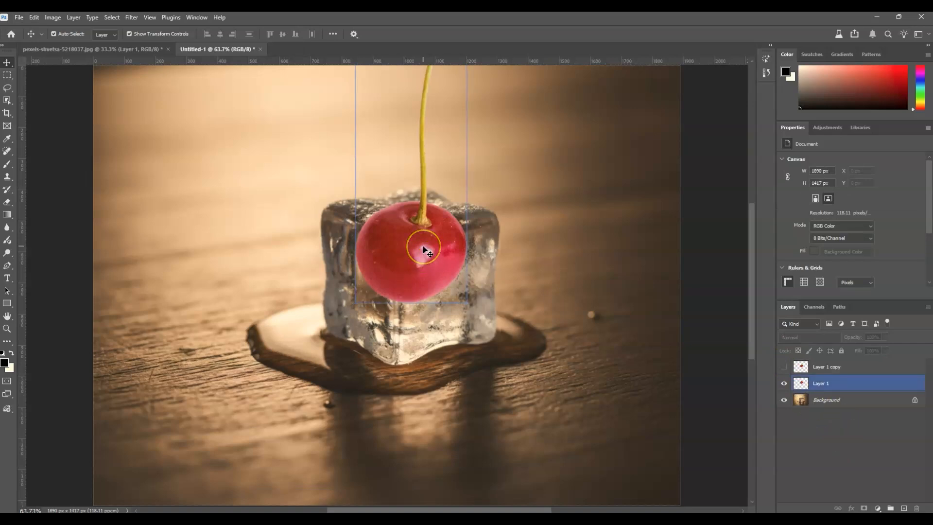
pyautogui.click(861, 483)
pyautogui.click(832, 385)
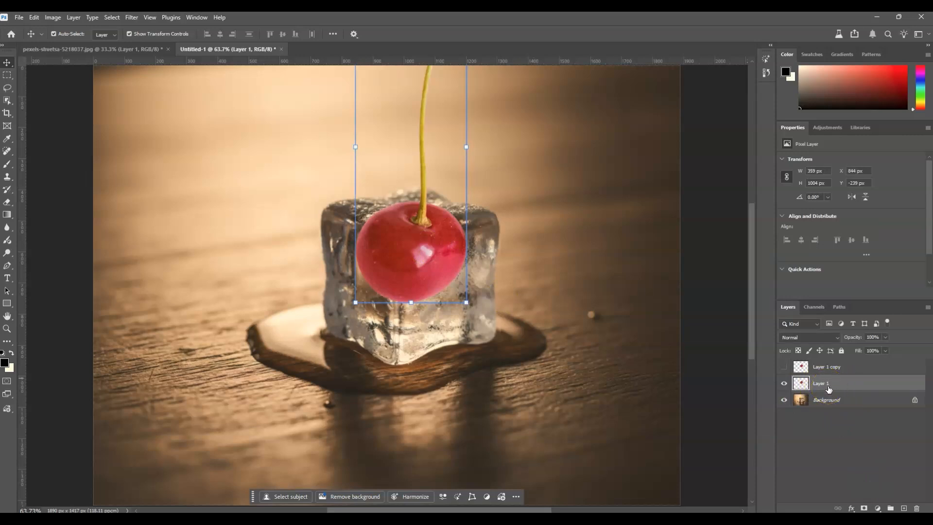
pyautogui.doubleClick(797, 385)
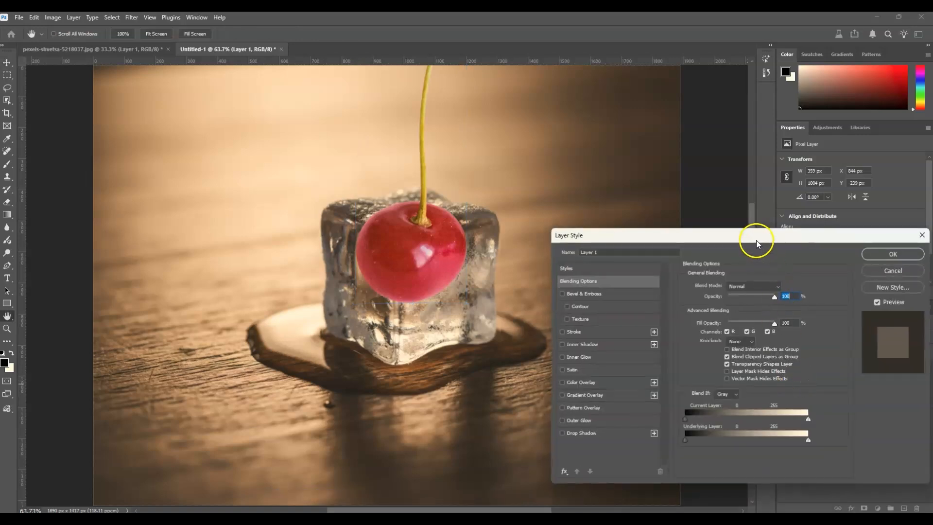
pyautogui.moveTo(754, 236); pyautogui.dragTo(629, 168)
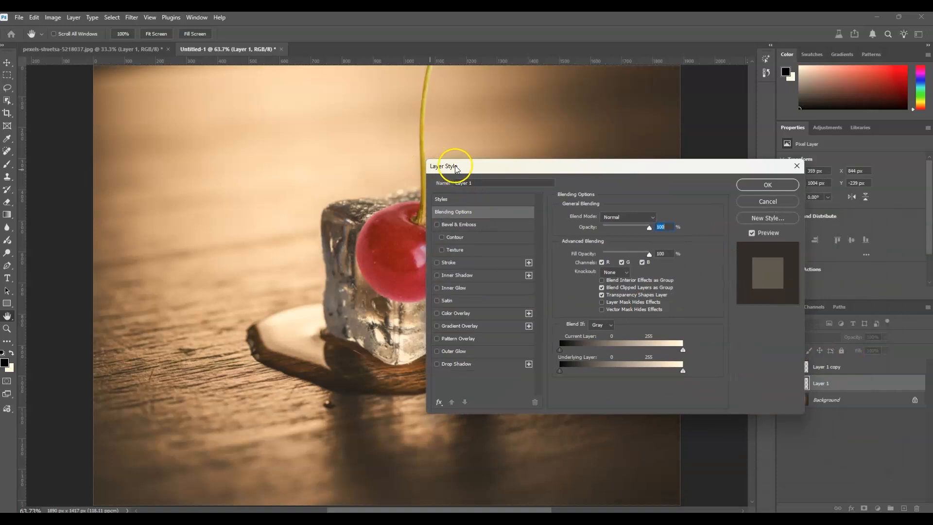
pyautogui.moveTo(522, 172); pyautogui.dragTo(508, 138)
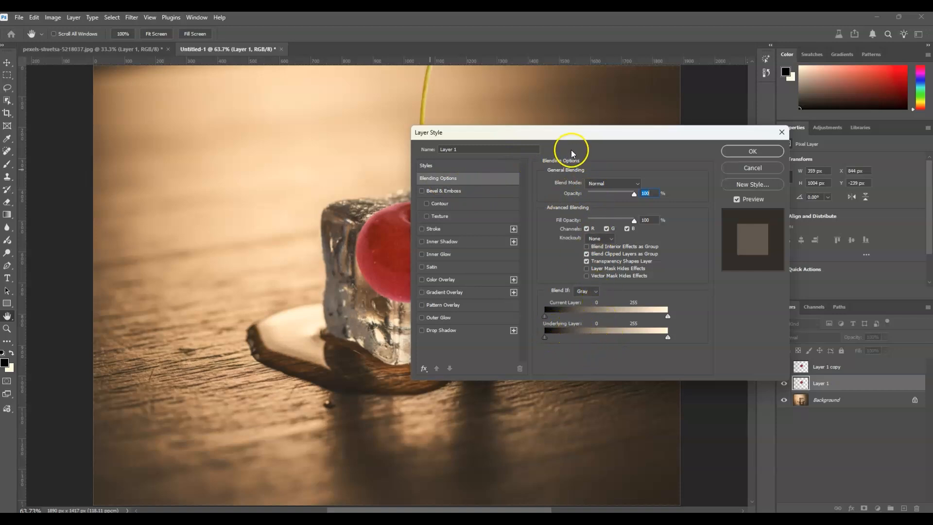
pyautogui.moveTo(568, 135); pyautogui.dragTo(610, 135)
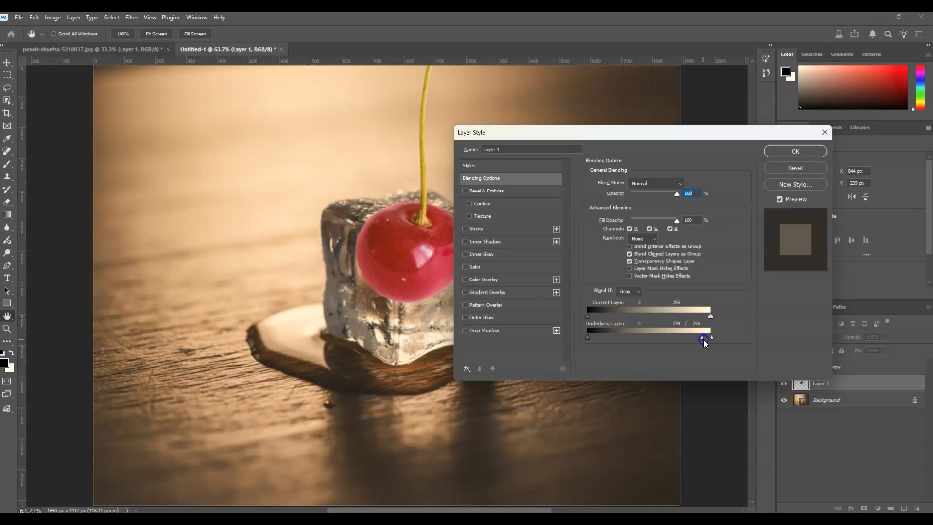
pyautogui.moveTo(683, 339); pyautogui.dragTo(660, 342)
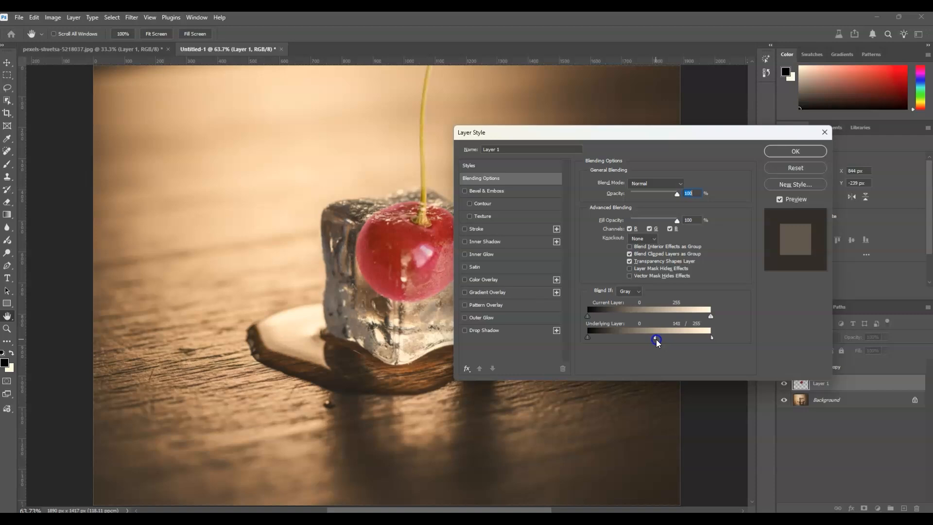
pyautogui.moveTo(625, 131); pyautogui.dragTo(704, 131)
pyautogui.moveTo(725, 338); pyautogui.dragTo(724, 340)
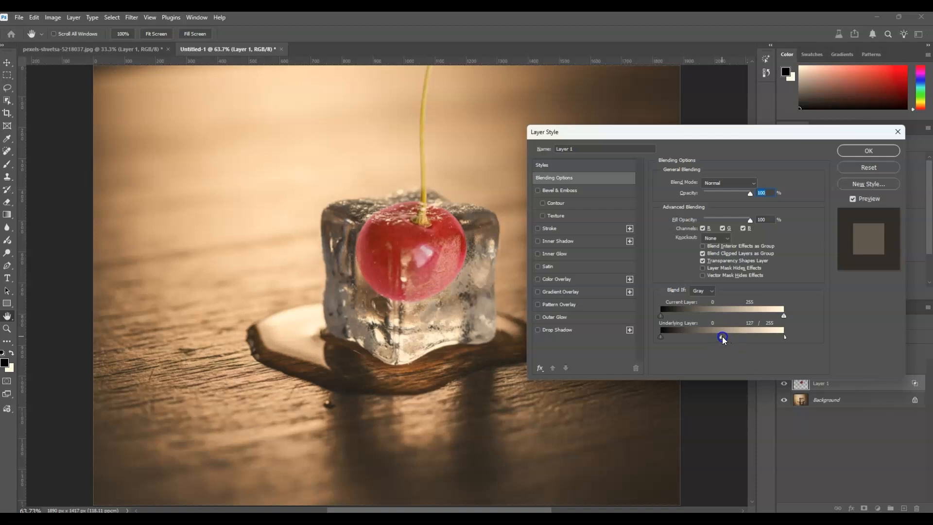
pyautogui.moveTo(783, 336); pyautogui.dragTo(770, 338)
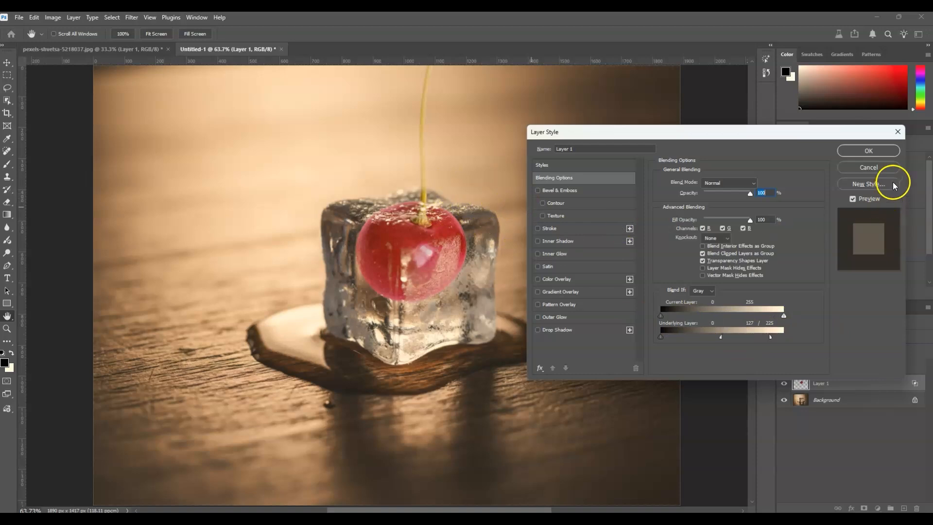
pyautogui.click(869, 150)
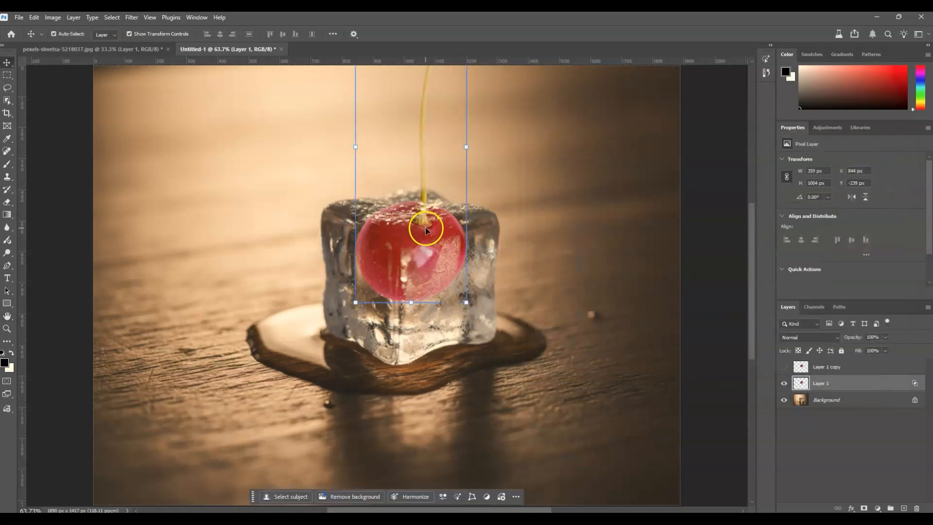
# - Move the blended cherry slightly up in the ice cube, to about X 845 px, Y -266 px
pyautogui.moveTo(416, 233)
pyautogui.mouseDown()
pyautogui.moveTo(439, 244)
pyautogui.moveTo(429, 242)
pyautogui.mouseUp()
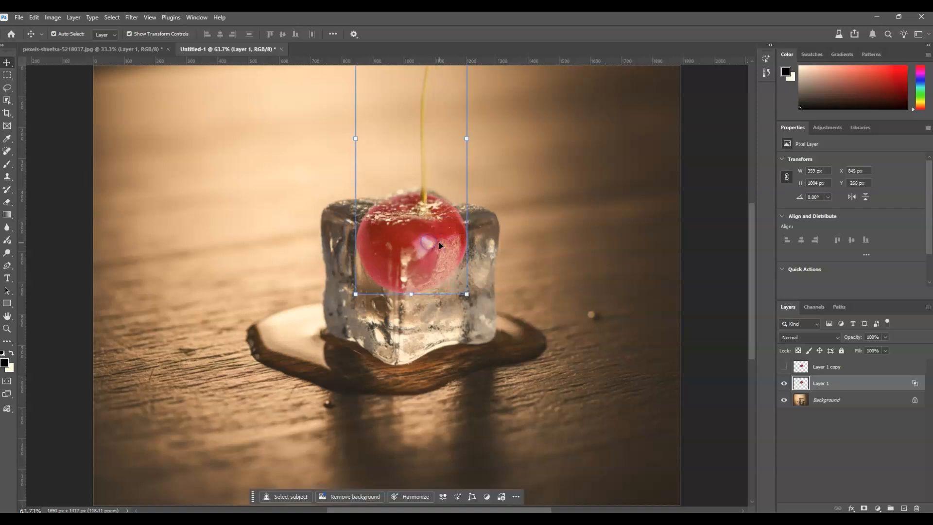
pyautogui.click(778, 421)
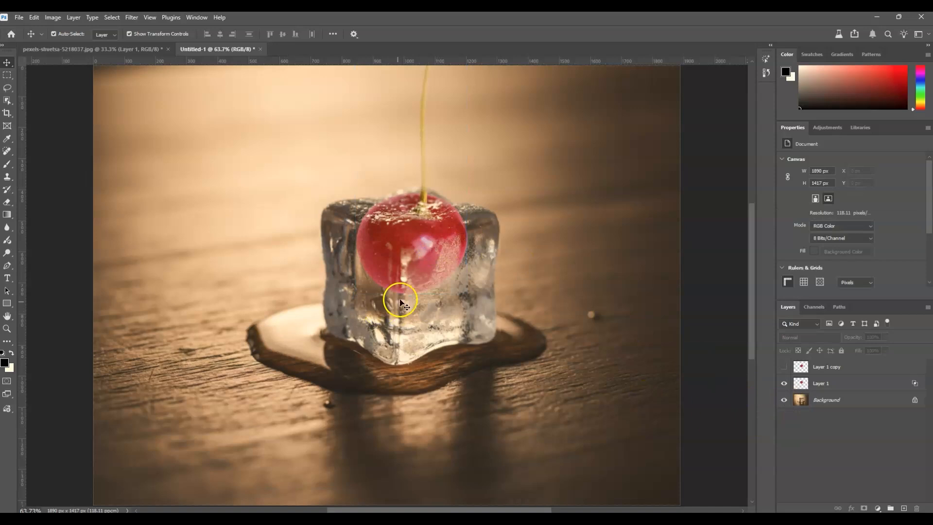
pyautogui.click(361, 236)
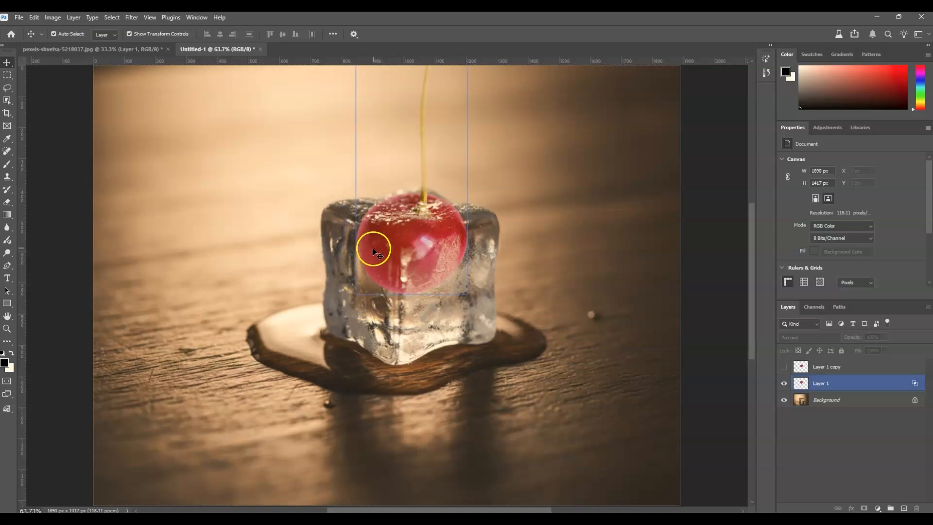
# - Add a layer mask to Layer 1 and activate the Brush tool for painting on it
pyautogui.click(836, 397)
pyautogui.click(831, 385)
pyautogui.click(836, 386)
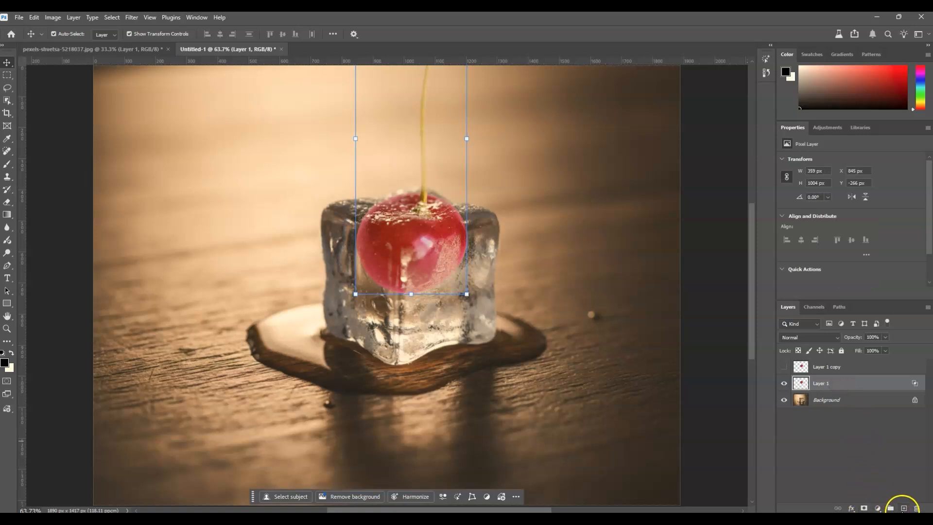
pyautogui.click(864, 508)
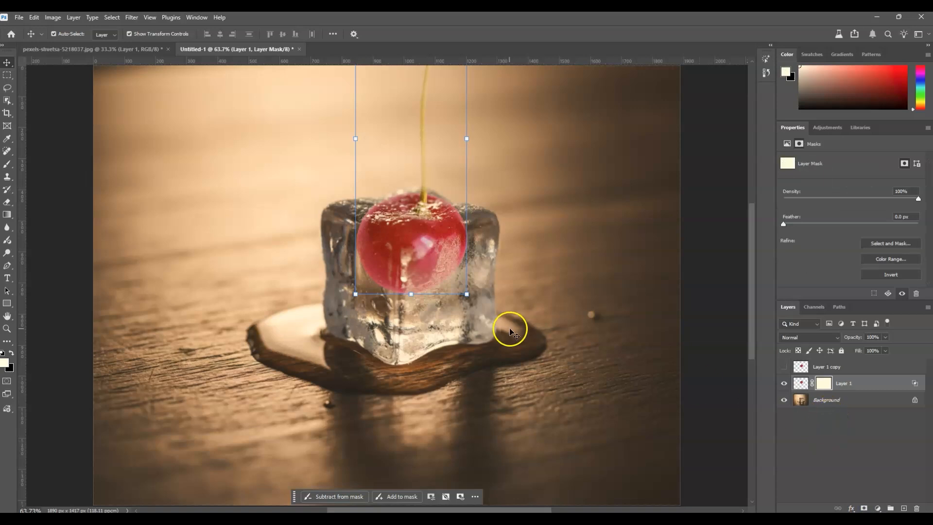
pyautogui.press('b')
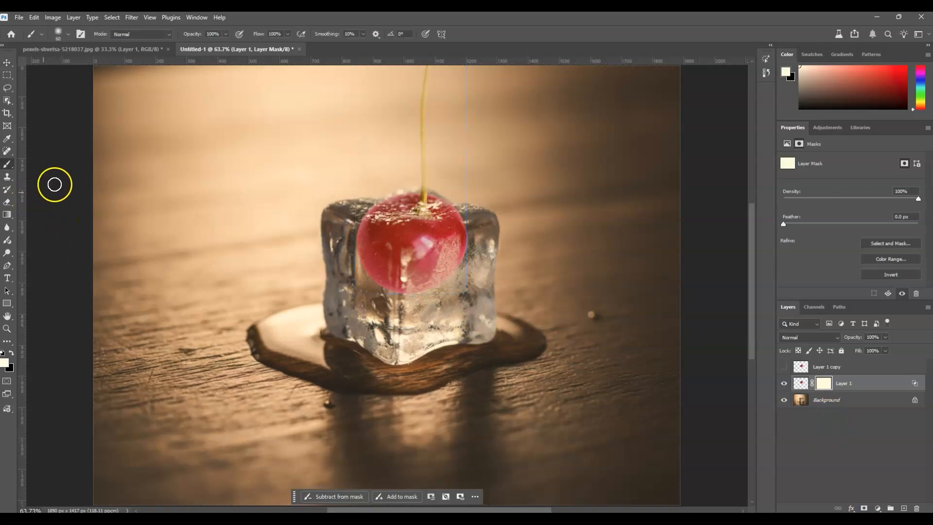
# - Set up a Soft Round brush at 30% opacity with black as the foreground colour
pyautogui.click(67, 34)
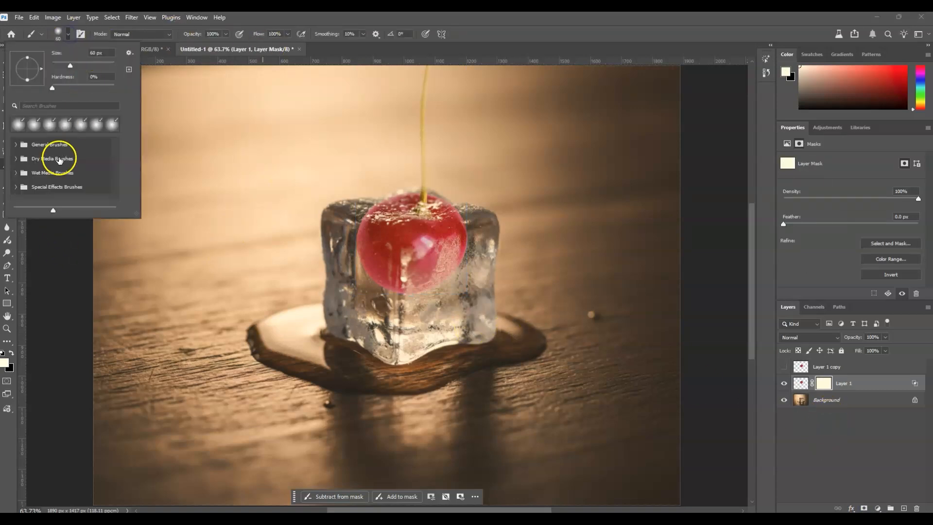
pyautogui.click(49, 144)
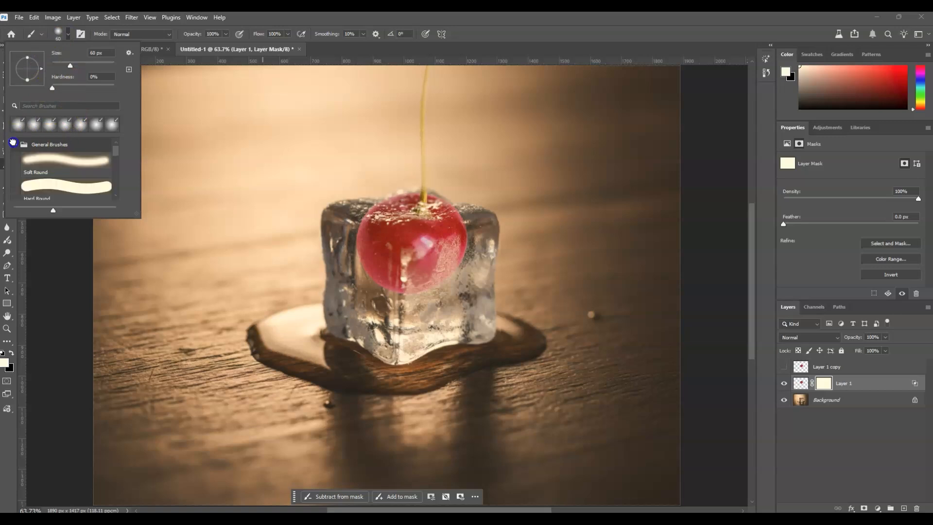
pyautogui.click(59, 164)
pyautogui.click(277, 21)
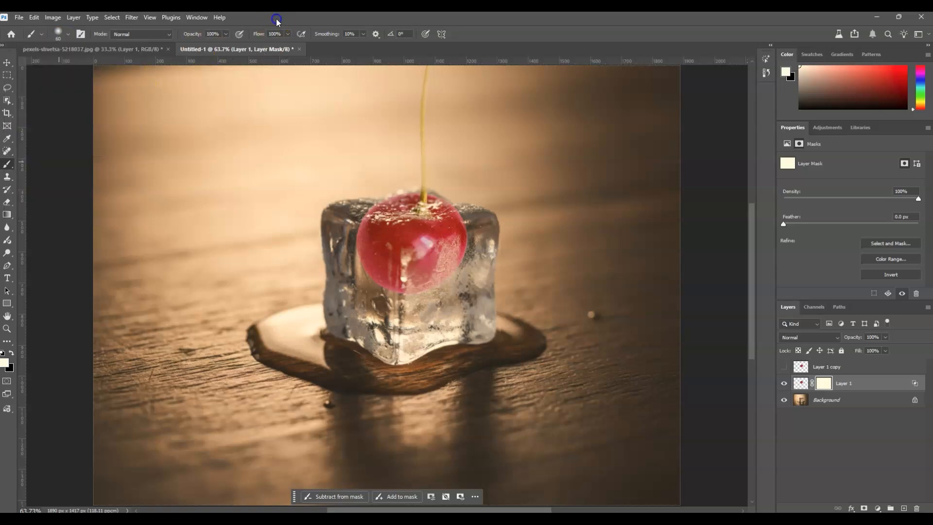
pyautogui.click(214, 34)
pyautogui.click(11, 353)
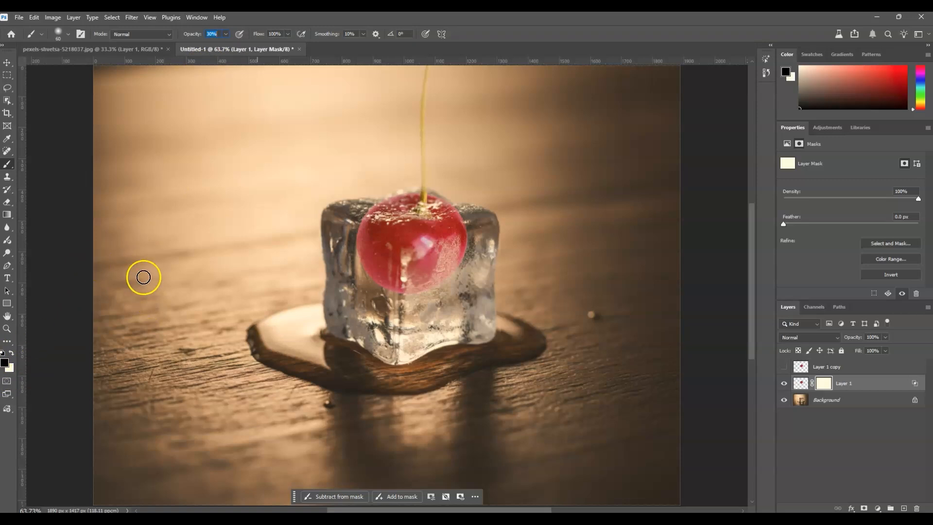
# - Paint black on Layer 1's mask along the cherry's left and lower edges to fade them into the ice
pyautogui.click(380, 288)
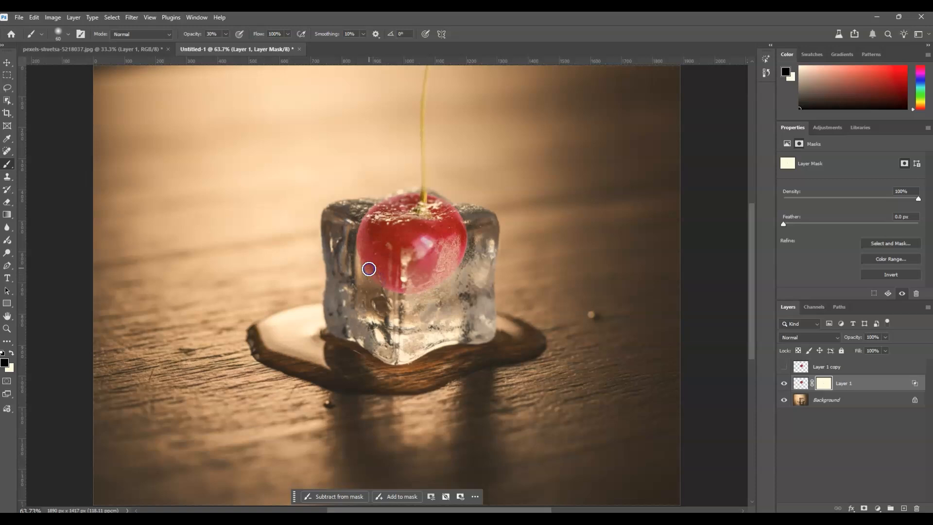
pyautogui.click(363, 221)
pyautogui.moveTo(365, 222)
pyautogui.mouseDown()
pyautogui.moveTo(355, 237)
pyautogui.moveTo(359, 257)
pyautogui.moveTo(395, 256)
pyautogui.moveTo(379, 266)
pyautogui.mouseUp()
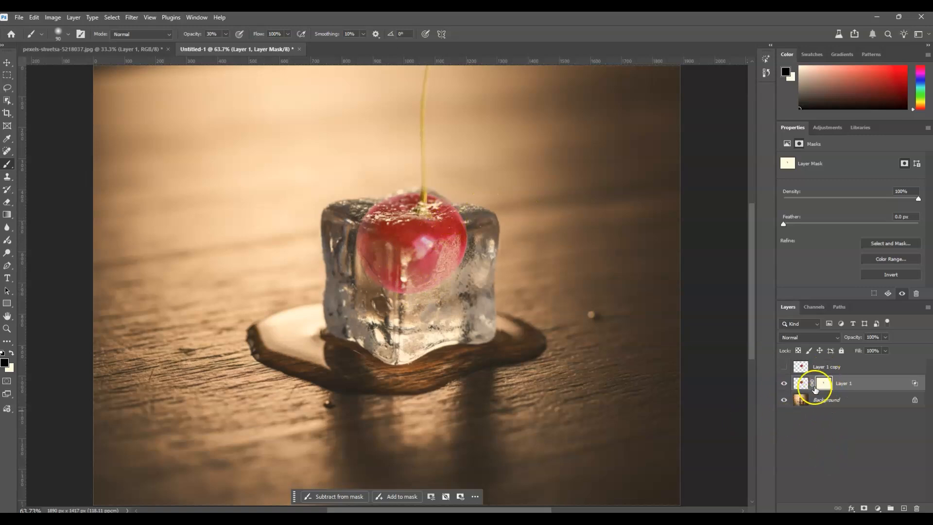
# - Show Layer 1 copy and move it up to X 845 px, Y -266 px, aligned with the blended cherry
pyautogui.click(822, 367)
pyautogui.click(785, 368)
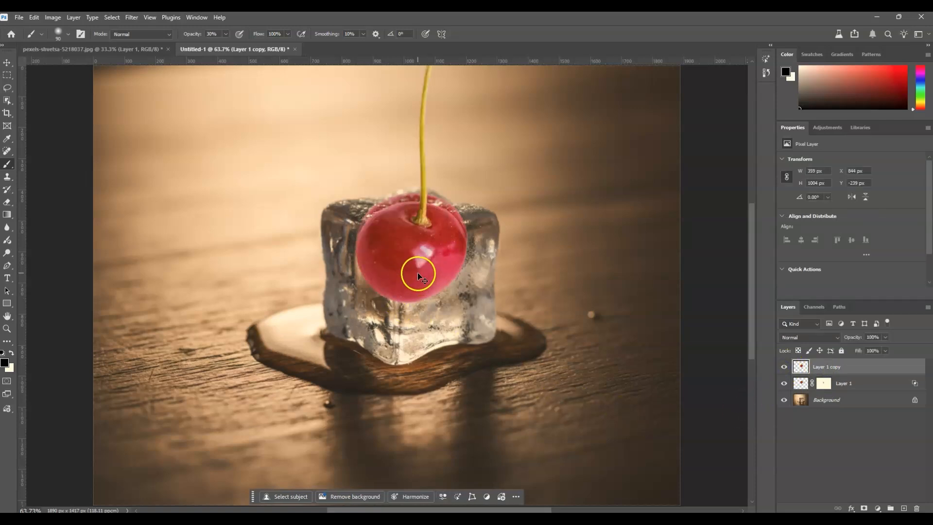
pyautogui.hotkey('ctrl', 't')
pyautogui.moveTo(416, 262); pyautogui.dragTo(416, 256)
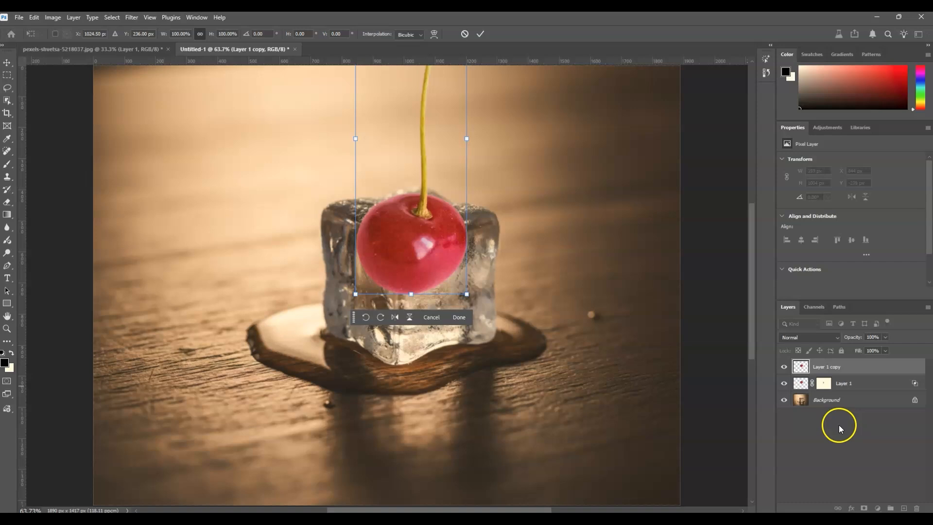
pyautogui.press('Return')
# - Add a black layer mask that hides all of Layer 1 copy and target it for brush painting
pyautogui.press('b')
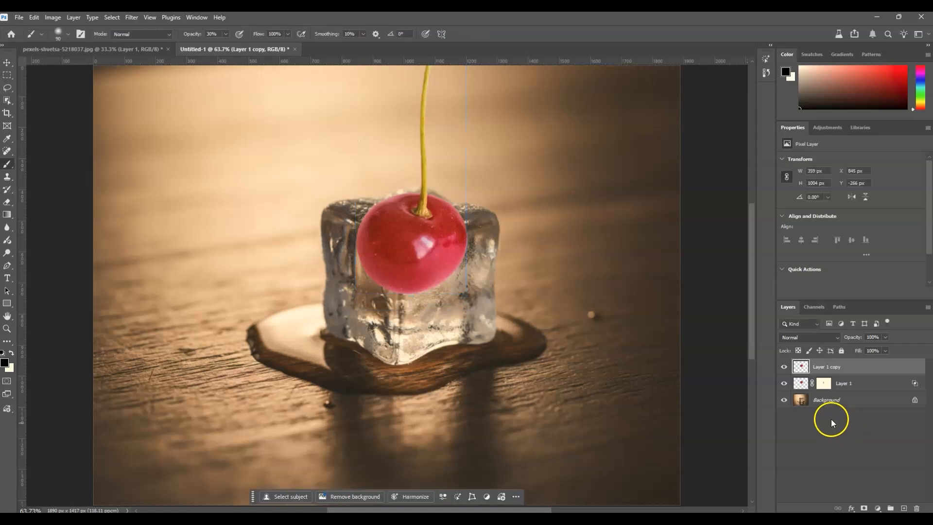
pyautogui.click(822, 368)
pyautogui.keyDown('alt'); pyautogui.click(865, 508); pyautogui.keyUp('alt')
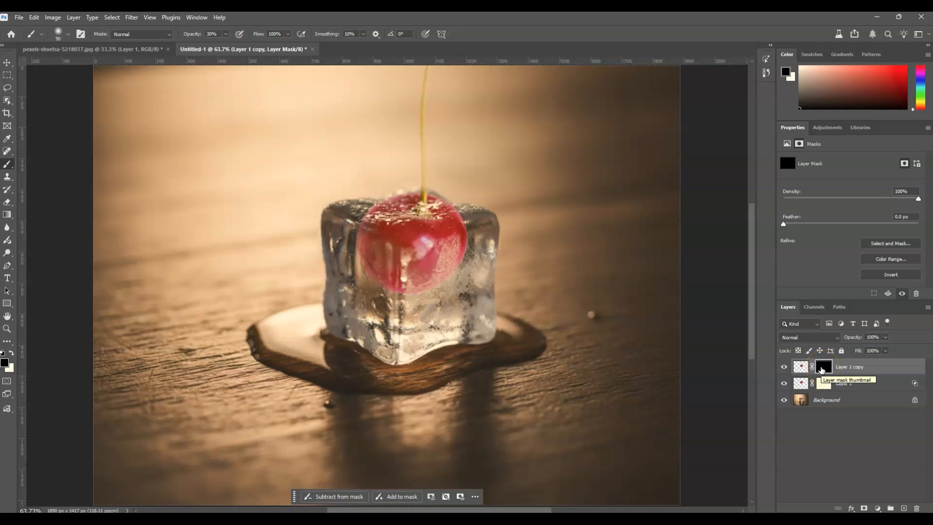
pyautogui.click(822, 368)
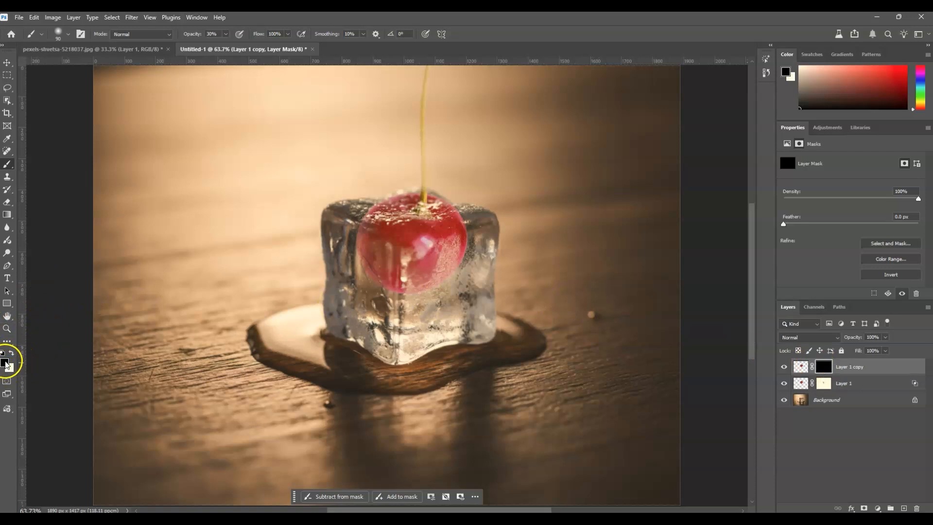
# - Paint white at 100% brush opacity on Layer 1 copy's mask to reveal the cherry's stem
pyautogui.press('x')
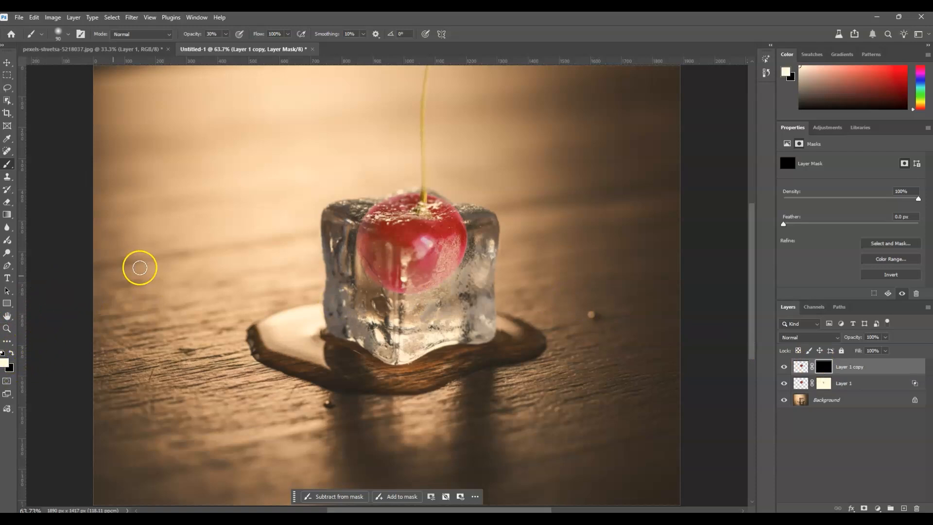
pyautogui.click(225, 35)
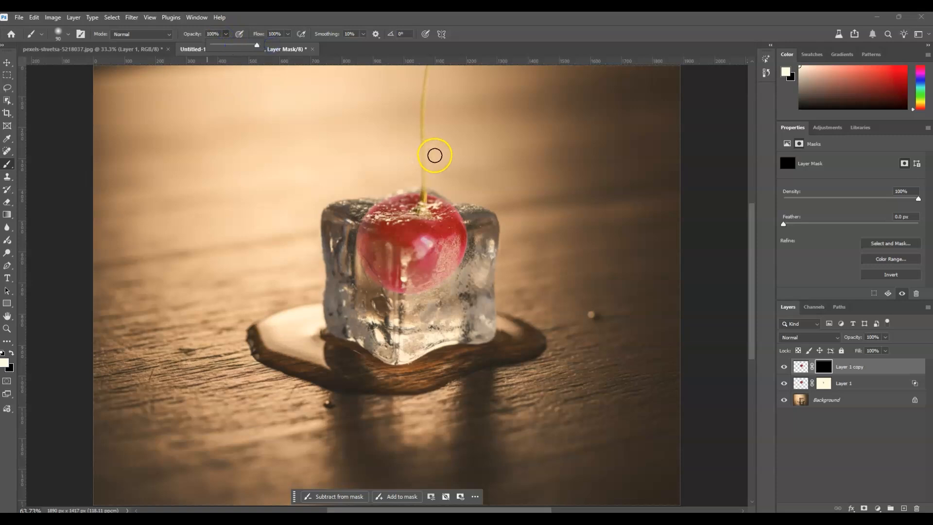
pyautogui.moveTo(427, 161)
pyautogui.mouseDown()
pyautogui.moveTo(426, 176)
pyautogui.moveTo(427, 83)
pyautogui.moveTo(421, 147)
pyautogui.mouseUp()
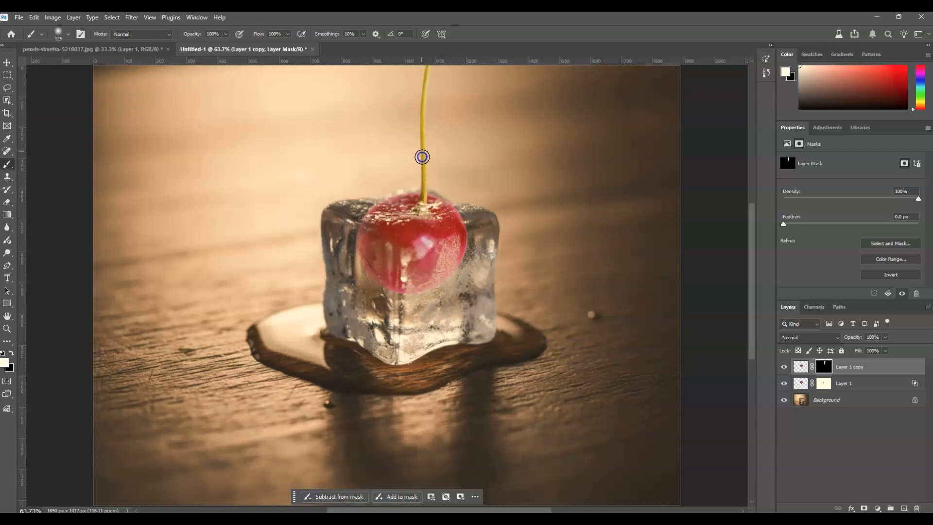
pyautogui.click(413, 191)
# - Reduce the brush size to 70 and paint white on Layer 1 copy's mask over the top of the cherry
pyautogui.press('[')
pyautogui.press('[')
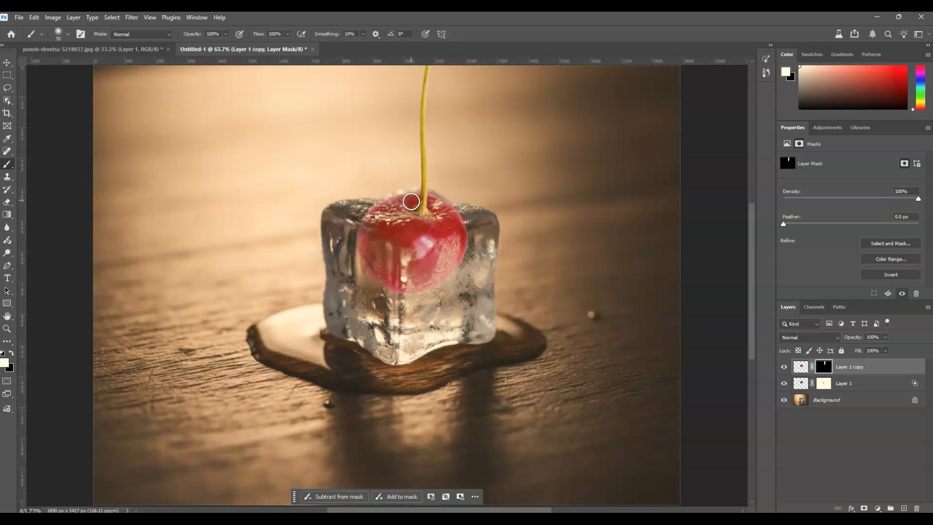
pyautogui.moveTo(410, 200)
pyautogui.mouseDown()
pyautogui.moveTo(383, 209)
pyautogui.moveTo(437, 204)
pyautogui.moveTo(387, 208)
pyautogui.moveTo(465, 248)
pyautogui.mouseUp()
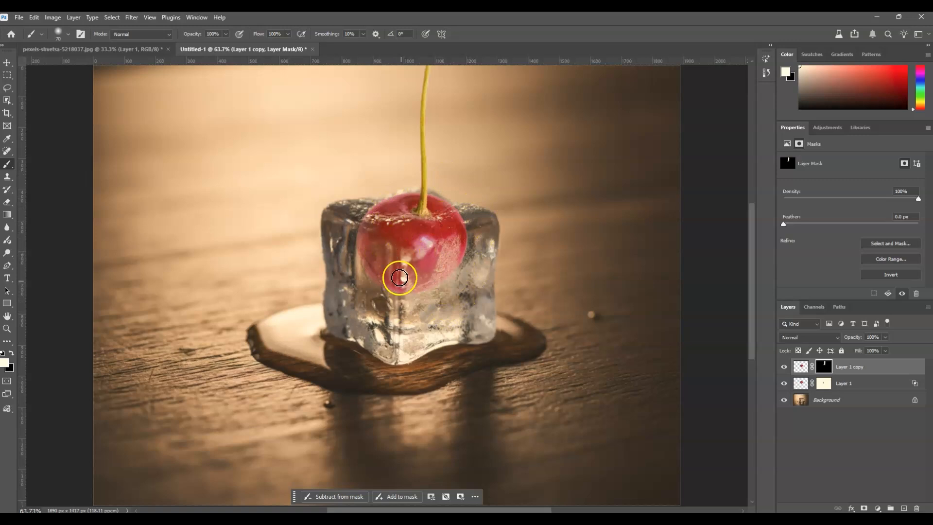
# - Duplicate Layer 1 copy as an unmasked cherry layer on top of the stack and hide the duplicate
pyautogui.click(831, 434)
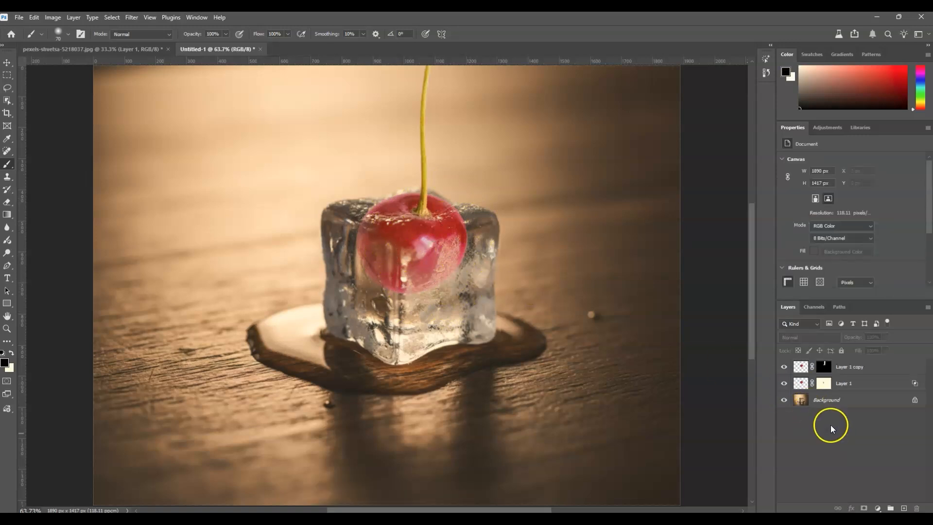
pyautogui.click(860, 377)
pyautogui.hotkey('ctrl', 'j')
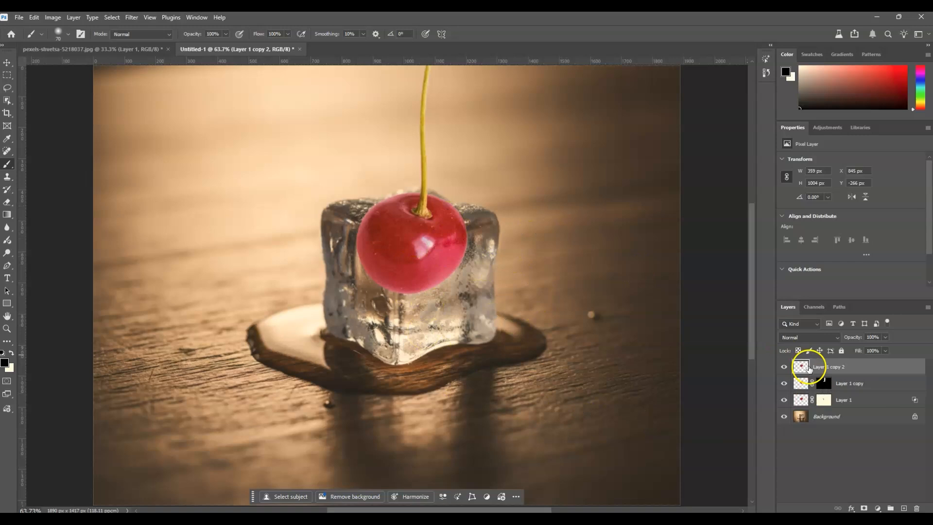
pyautogui.click(785, 368)
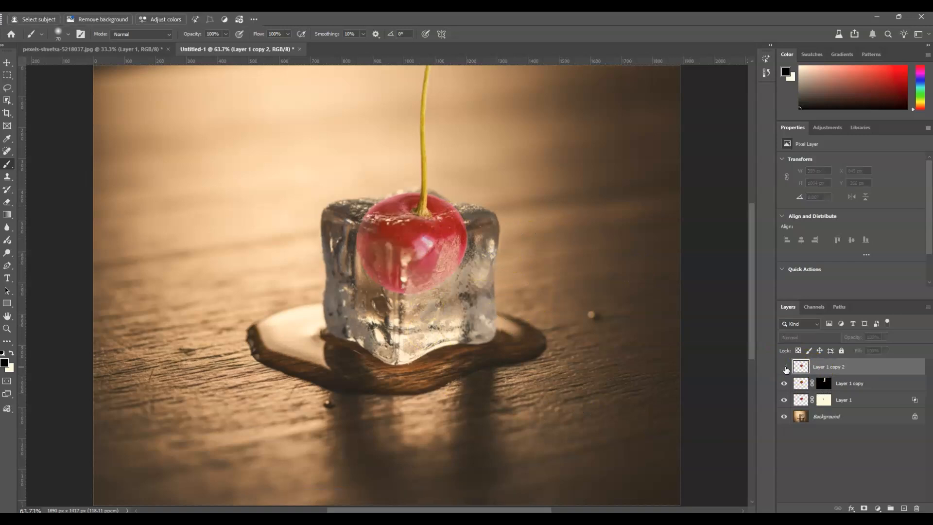